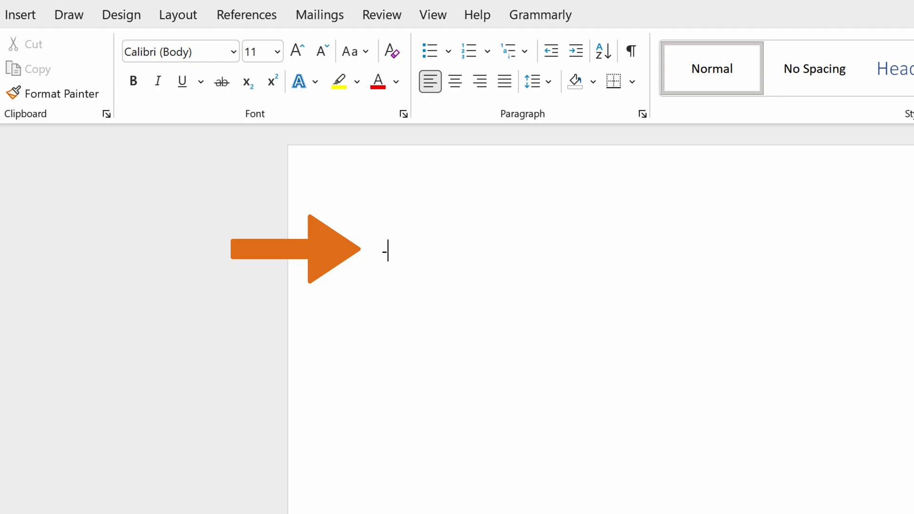
- Undo the automatic dash bullet and start a round bullet with an asterisk
{"action": "key", "text": "space"}
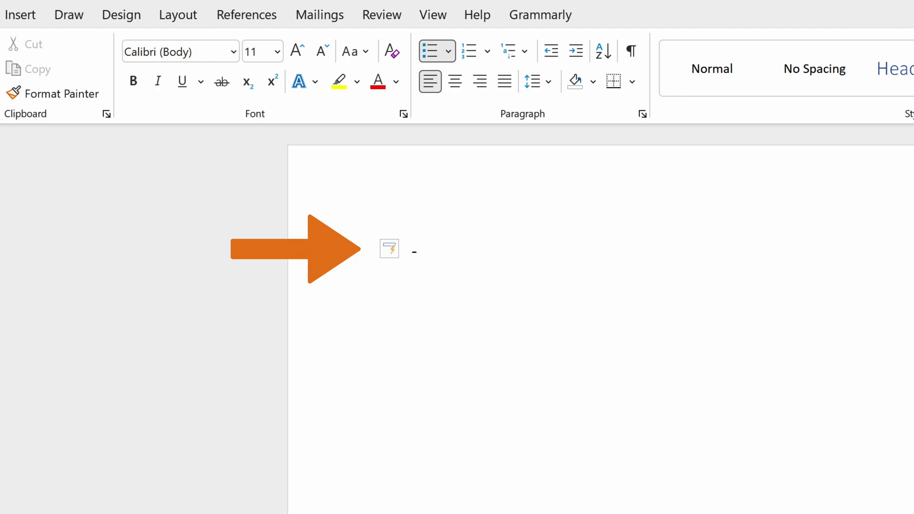
{"action": "key", "text": "BackSpace"}
{"action": "key", "text": "BackSpace"}
{"action": "type", "text": "*"}
- Enter Apple and Mango as round-bulleted items, then end the list
{"action": "type", "text": "apple"}
{"action": "key", "text": "Return"}
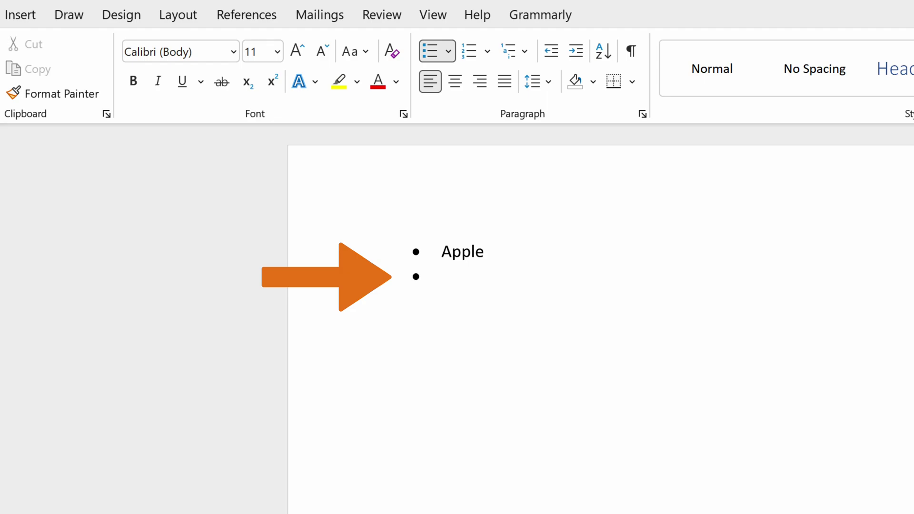
{"action": "type", "text": "mang"}
{"action": "type", "text": "o"}
{"action": "key", "text": "Return"}
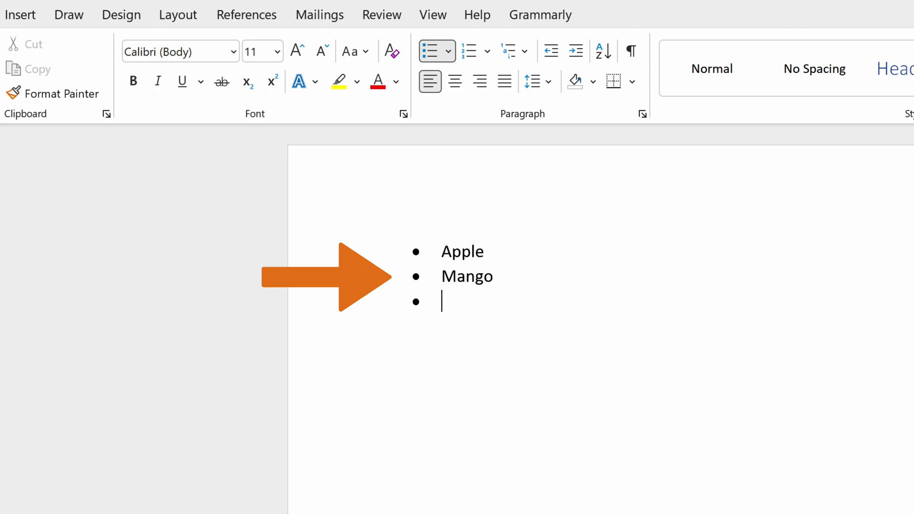
{"action": "key", "text": "Return"}
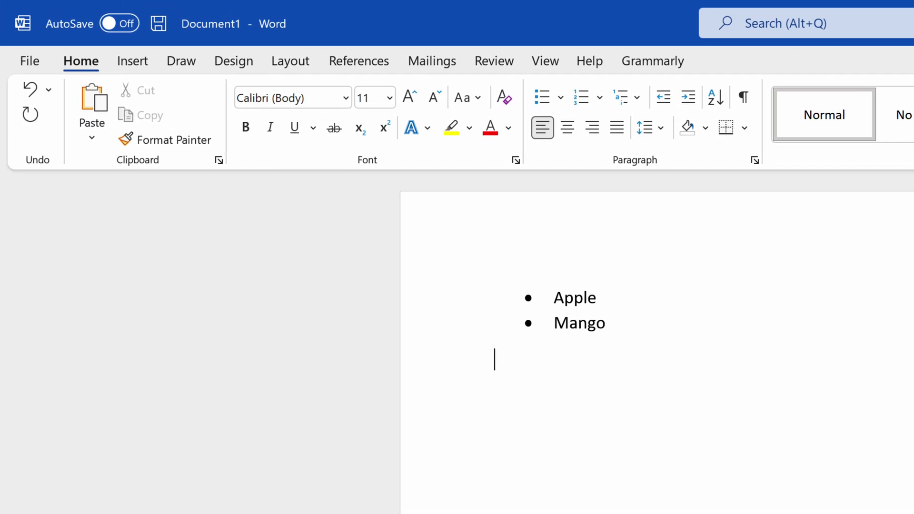
- Add a blank line below the list and apply the arrowhead bullet from the Bullet Library
{"action": "key", "text": "Return"}
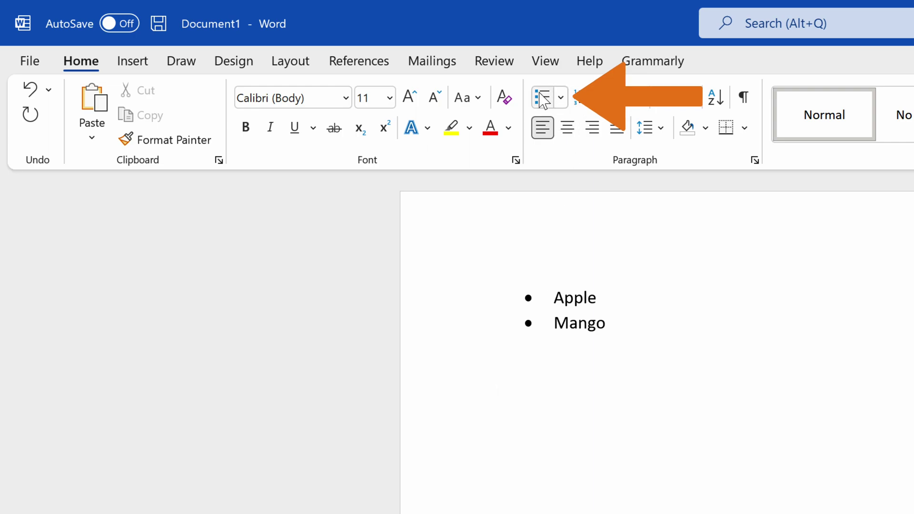
{"action": "left_click", "coordinate": [560, 98]}
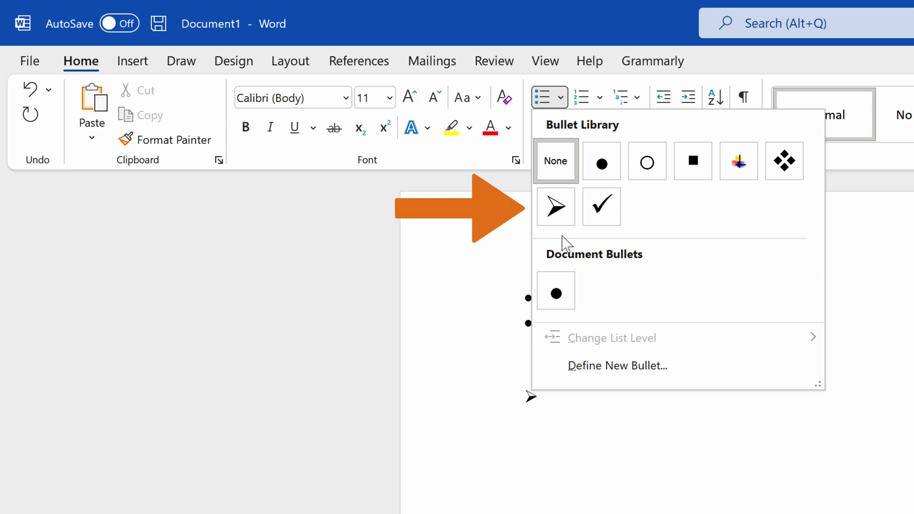
{"action": "left_click", "coordinate": [544, 209]}
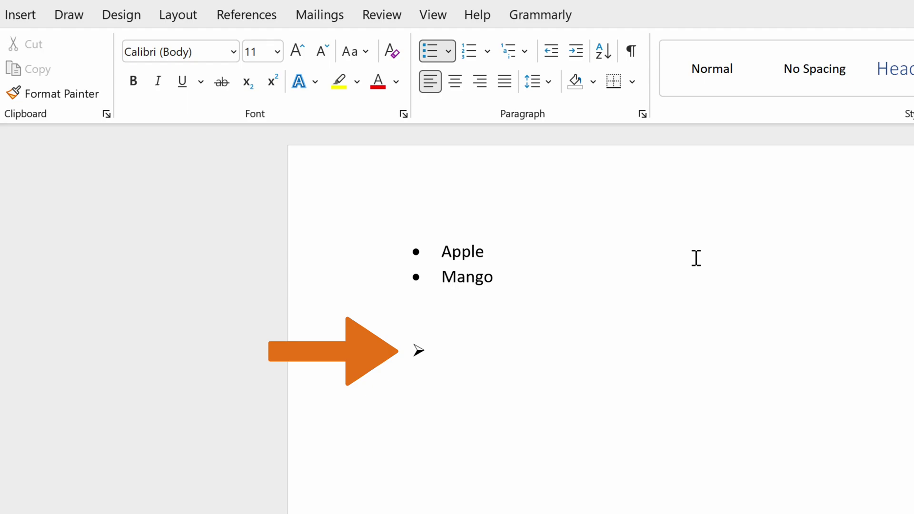
- Enter Pear and Grapes as arrowhead bullets, then end the list
{"action": "type", "text": "pear"}
{"action": "key", "text": "Return"}
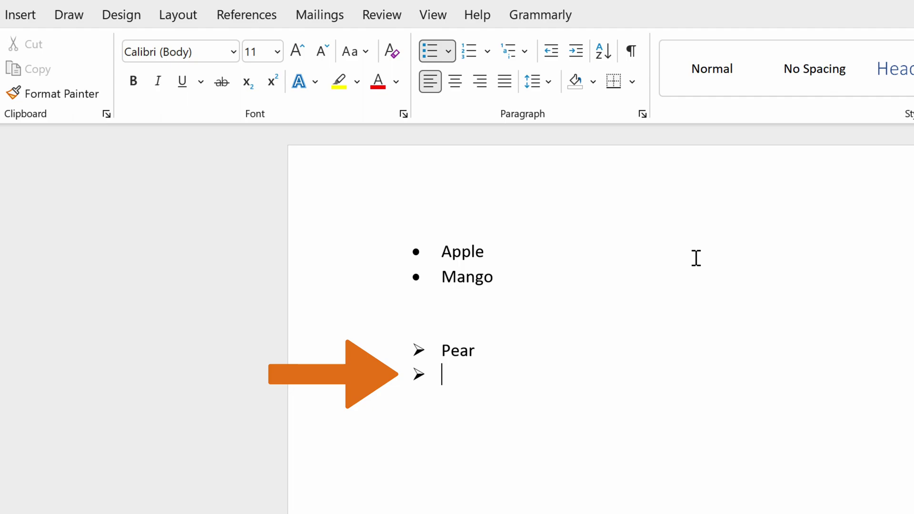
{"action": "type", "text": "grapes"}
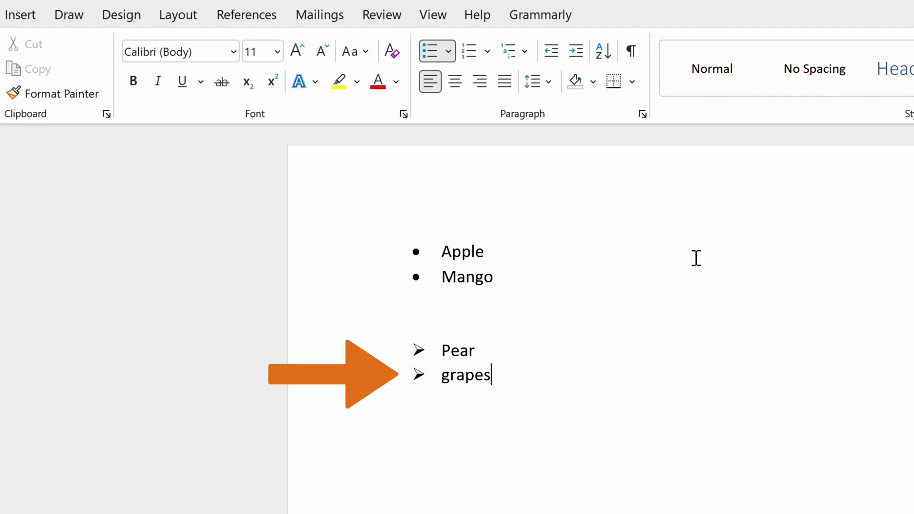
{"action": "key", "text": "Return"}
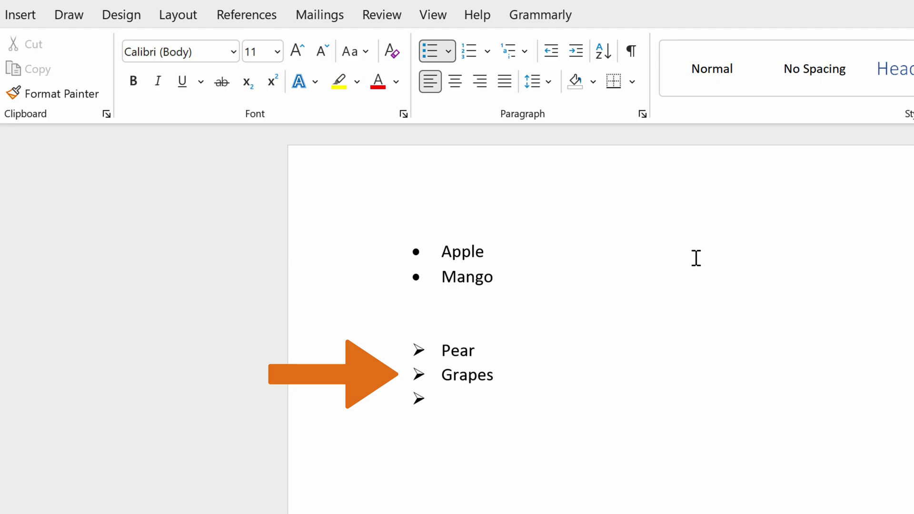
{"action": "key", "text": "Return"}
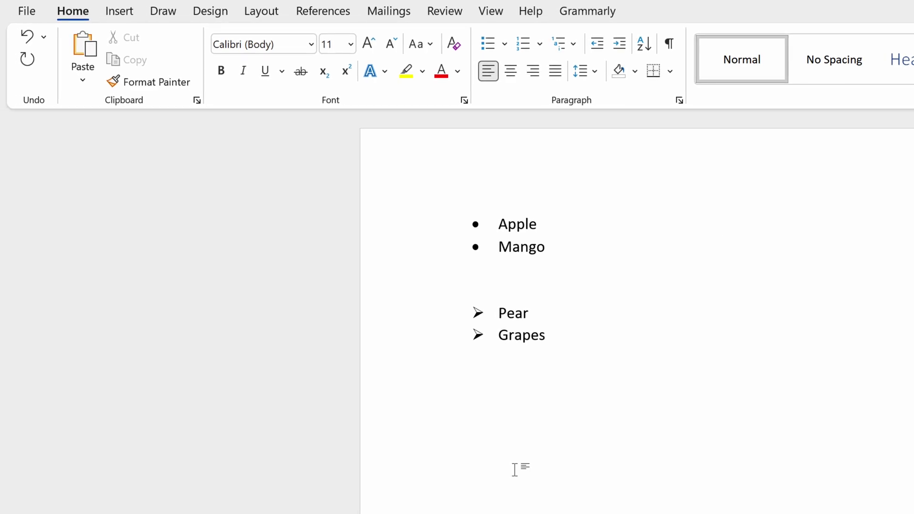
- Type Strawberry and Kiwi as plain lines, then give both arrowhead bullets
{"action": "type", "text": "strawberry "}
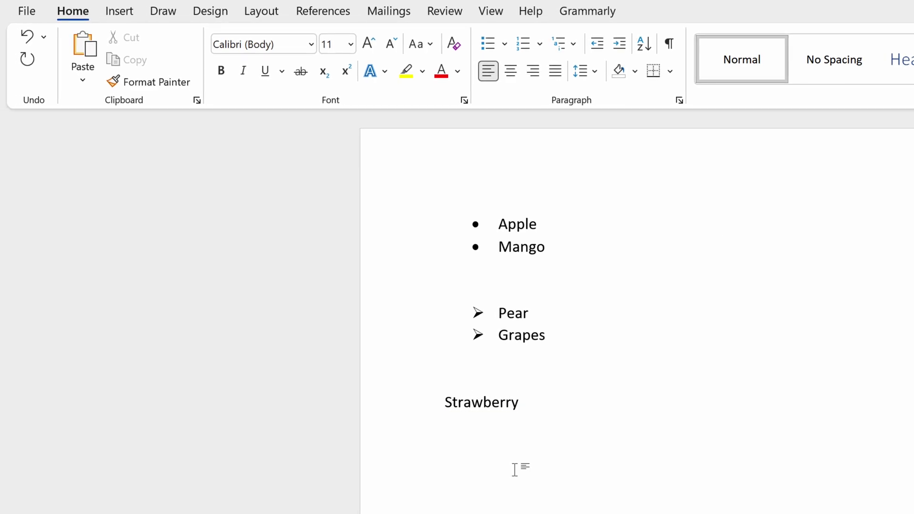
{"action": "type", "text": "kiwi"}
{"action": "key", "text": "Return"}
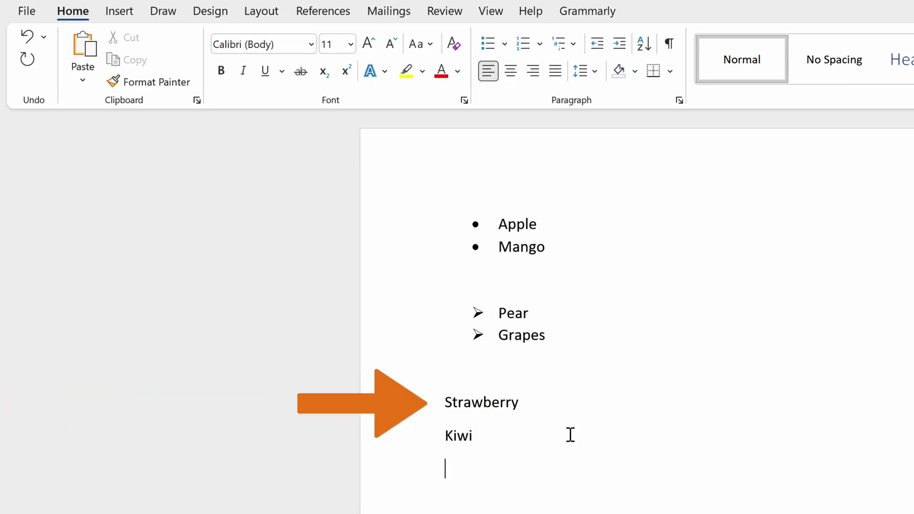
{"action": "left_click_drag", "start_coordinate": [522, 427], "coordinate": [426, 402]}
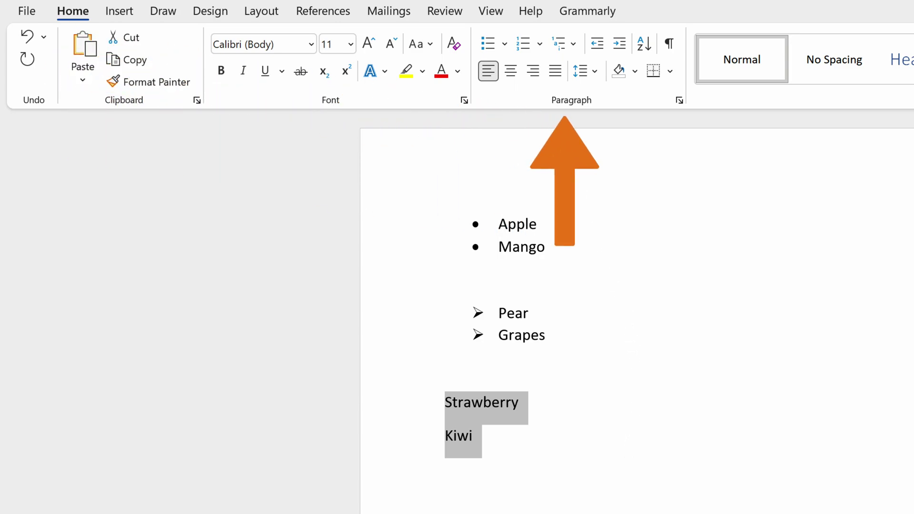
{"action": "left_click", "coordinate": [482, 45]}
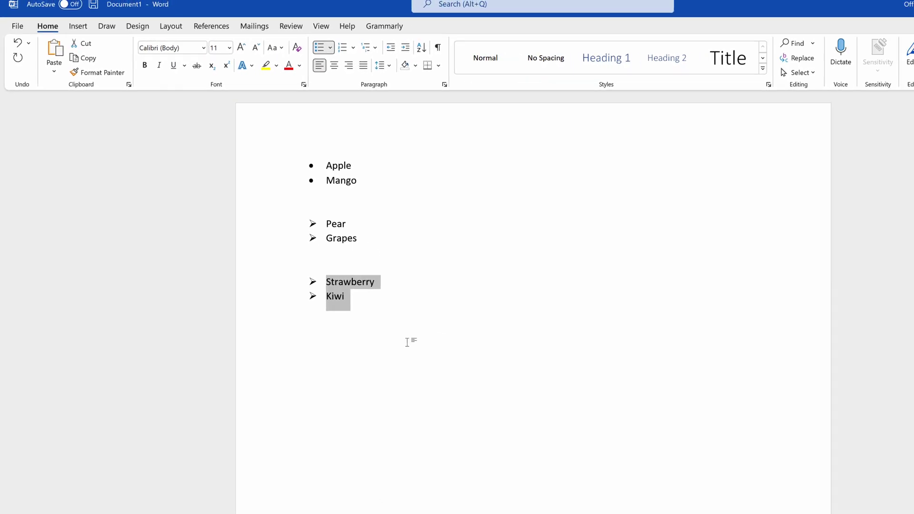